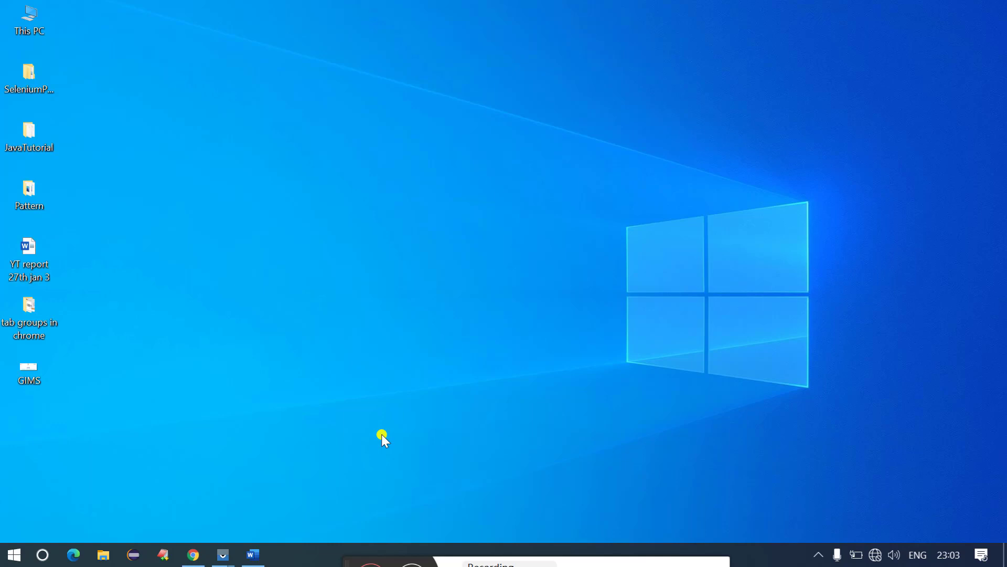
Step: Restore the Sandes Download Center tab in Chrome and select its full page address
click(194, 554)
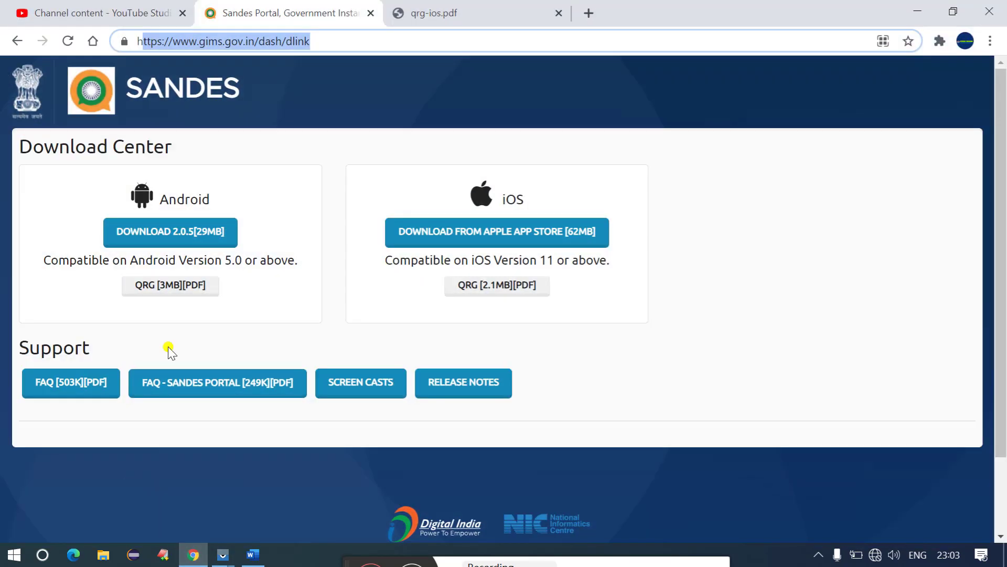
double_click(332, 42)
drag(332, 42, 112, 27)
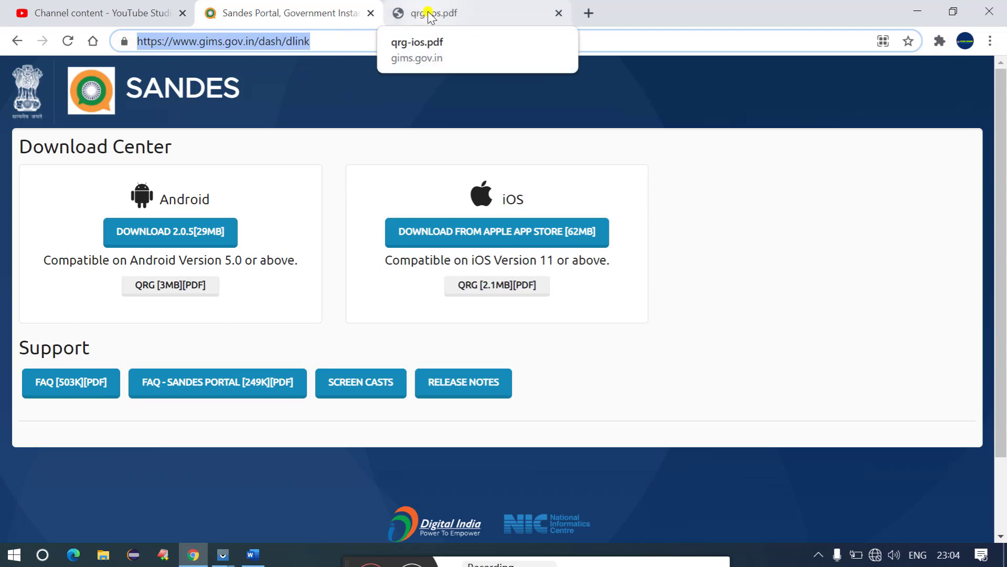
click(365, 151)
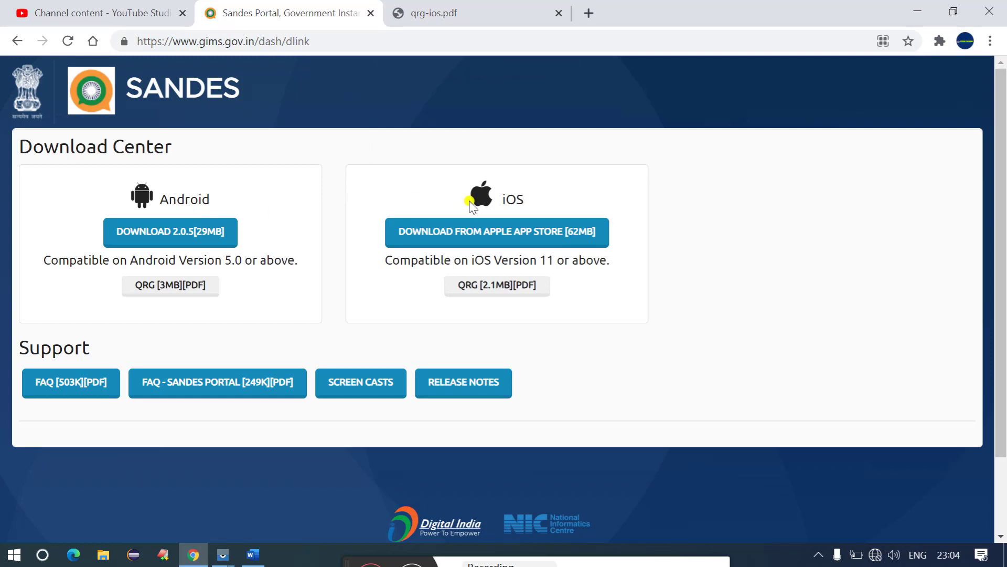
click(312, 41)
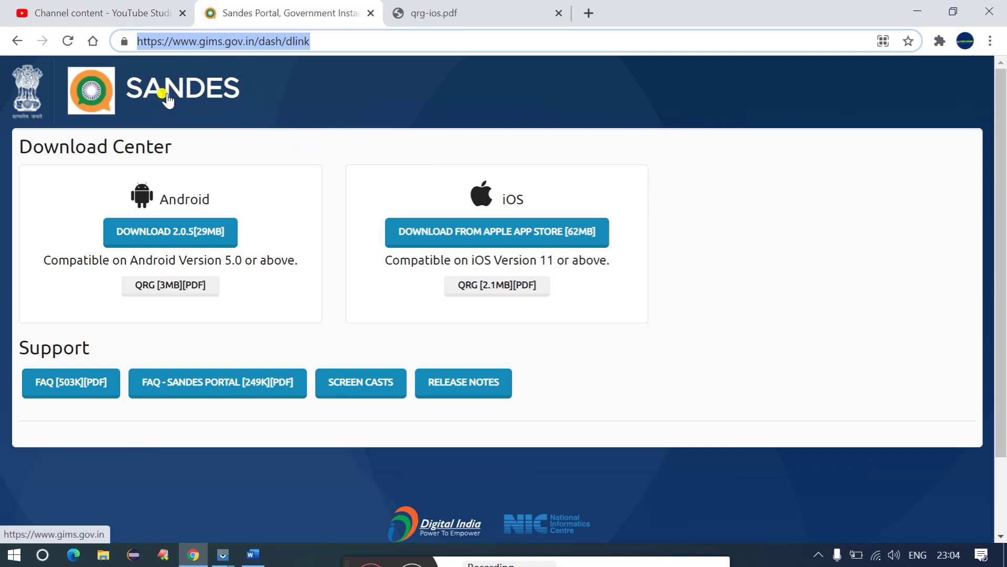
Step: Open the qrg-ios.pdf guide and read down to page 7 of 25, on individual chat options
click(450, 6)
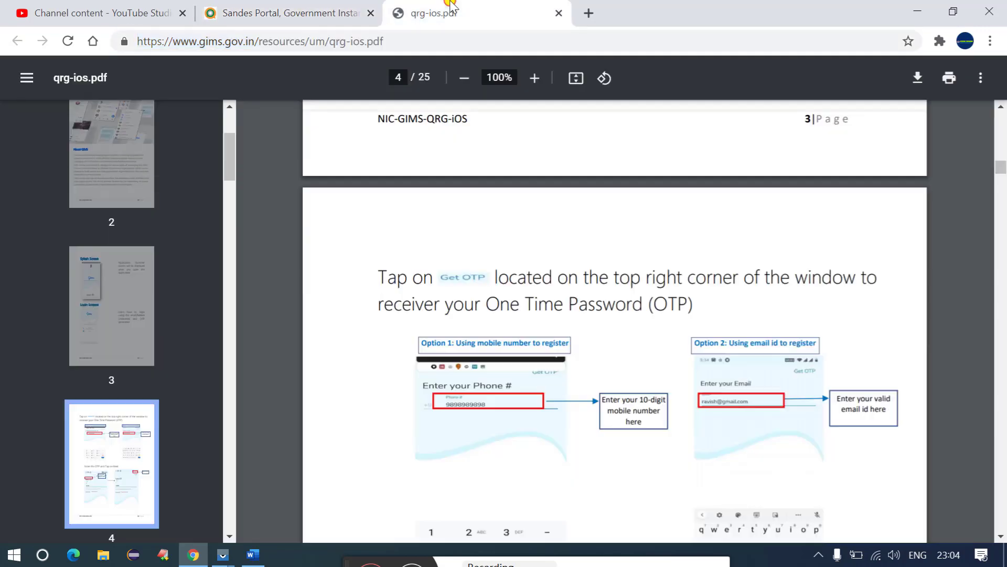
scroll(514, 216, up, 4)
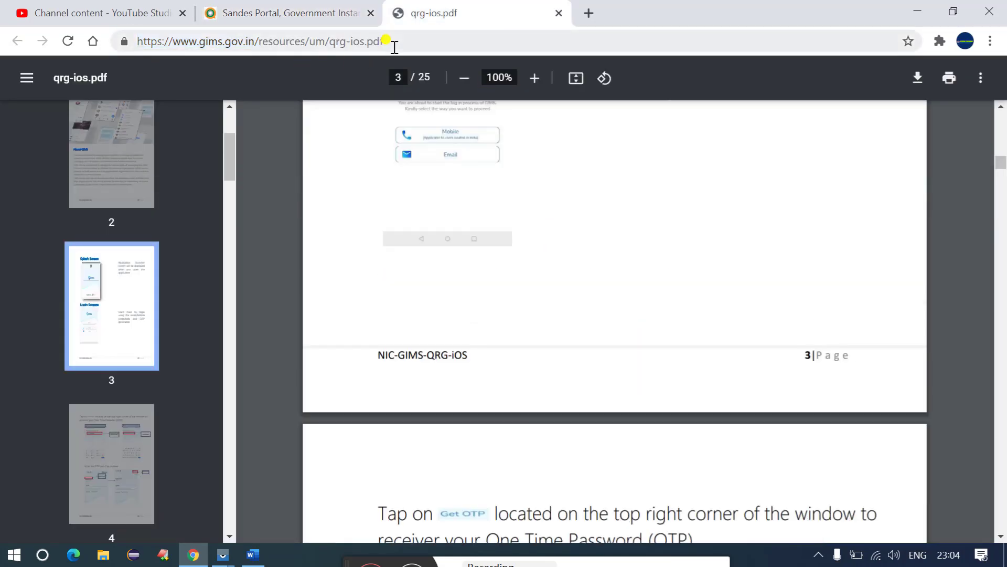
drag(395, 46, 181, 41)
scroll(461, 252, down, 10)
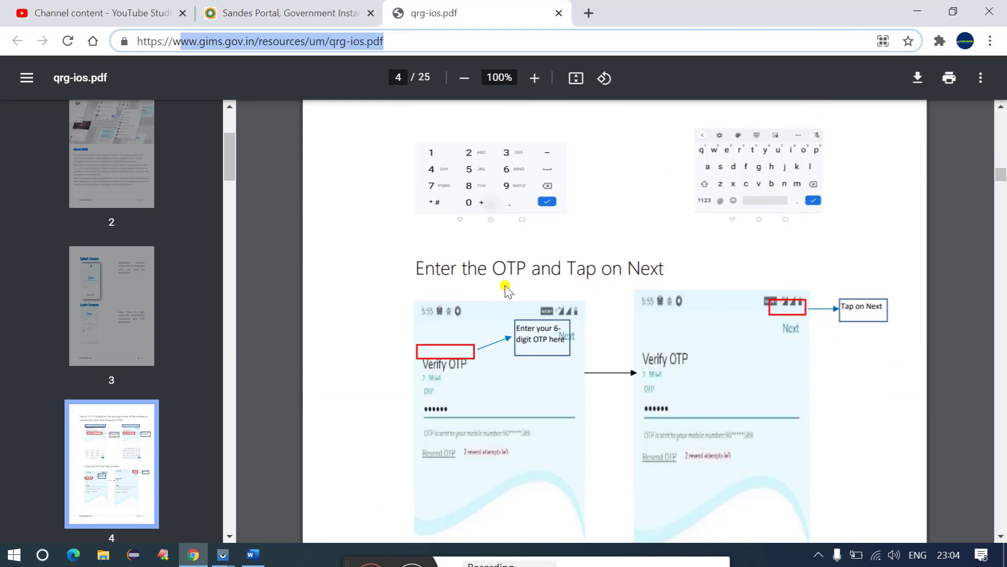
scroll(565, 315, down, 3)
scroll(567, 314, down, 6)
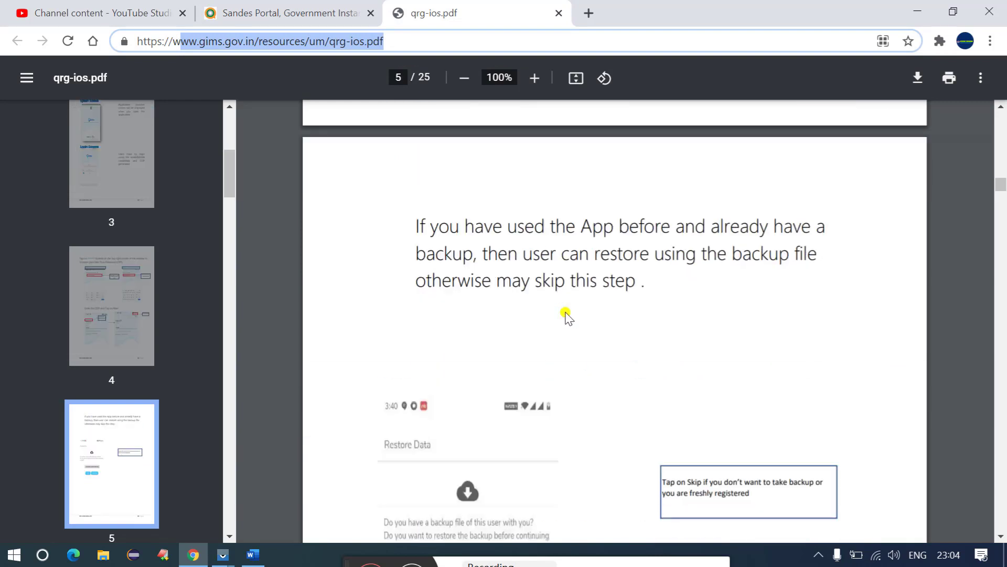
scroll(569, 316, down, 5)
scroll(577, 318, down, 6)
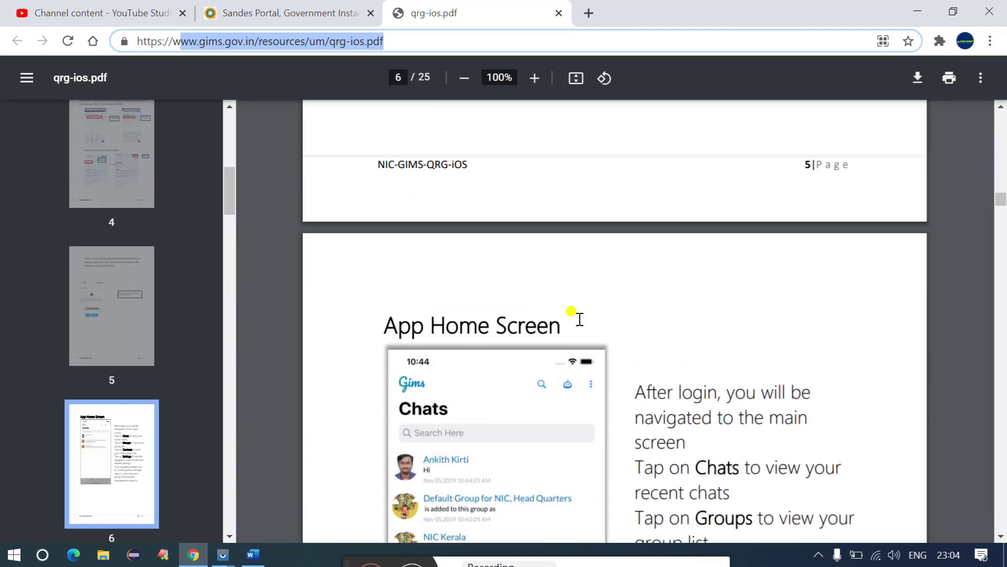
scroll(580, 319, down, 9)
scroll(581, 320, down, 4)
scroll(582, 321, down, 14)
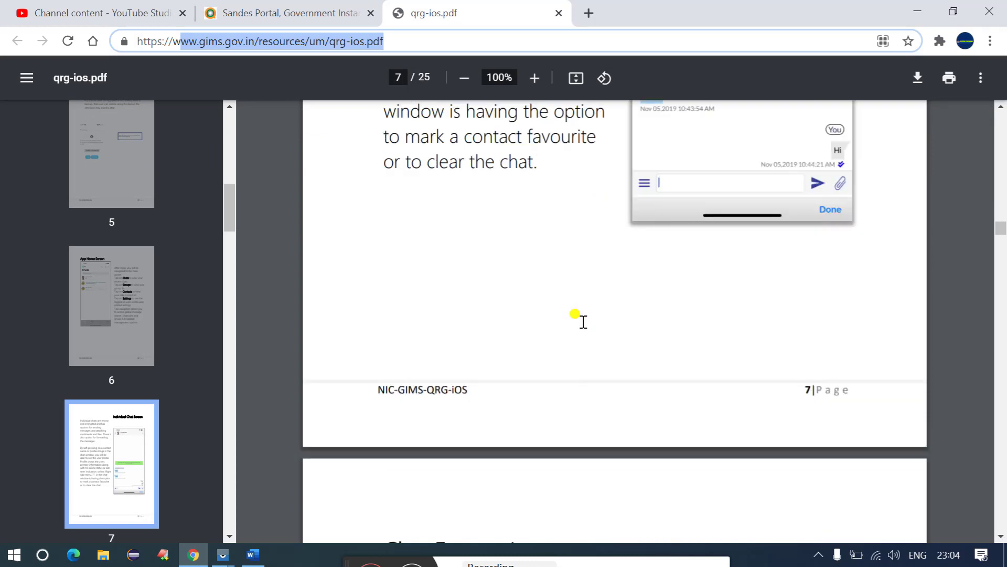
Step: Return to the Sandes Portal tab, then bring forward the Vysor mirror showing the GIMS welcome screen
click(249, 7)
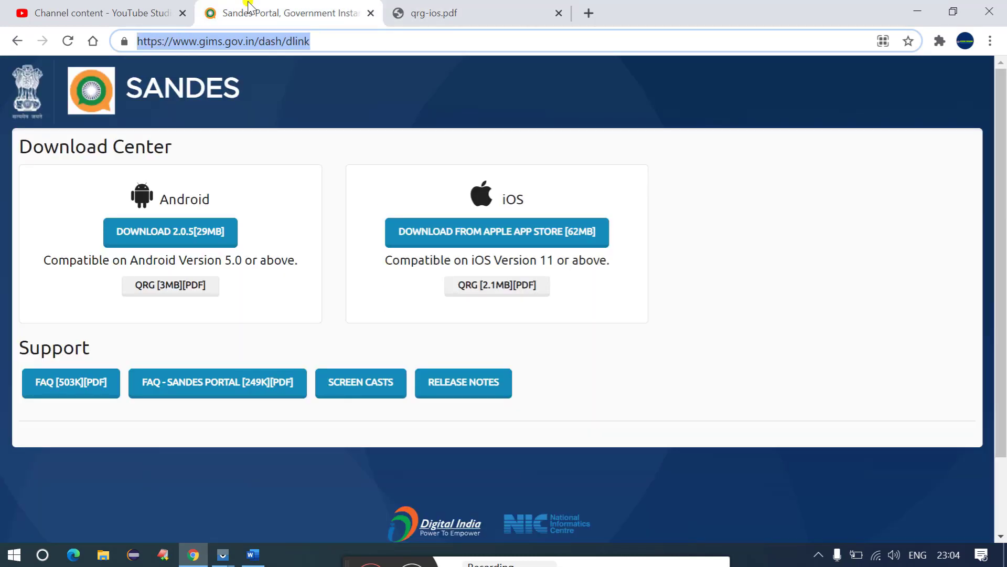
key(alt+Tab)
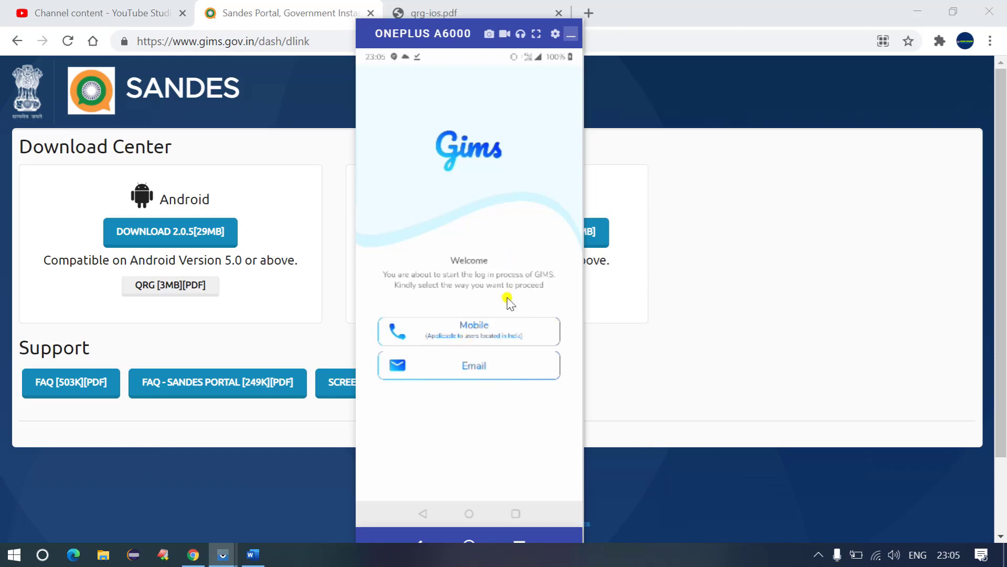
Step: Choose Mobile login and submit the account holder's full name in the Name field
click(571, 33)
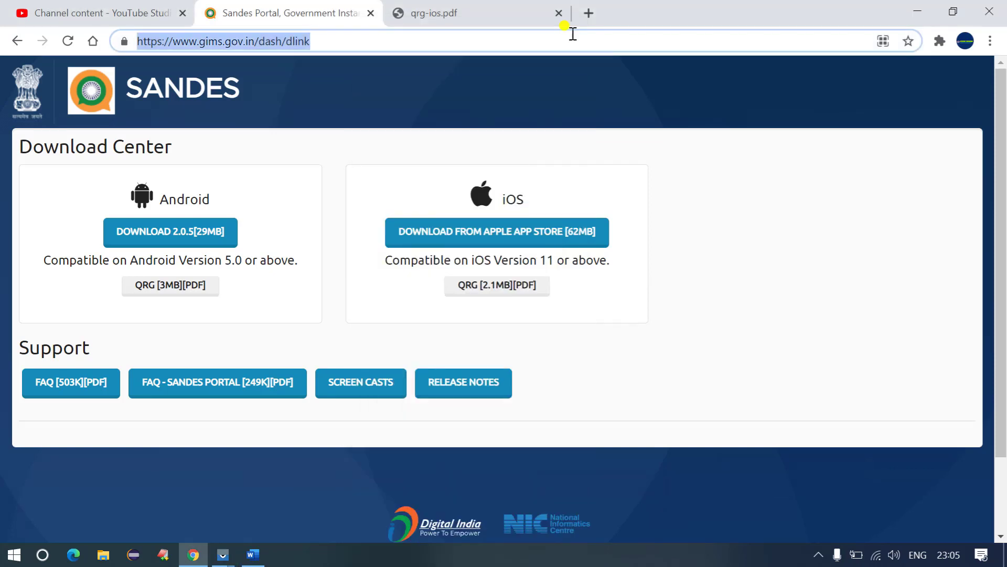
click(225, 555)
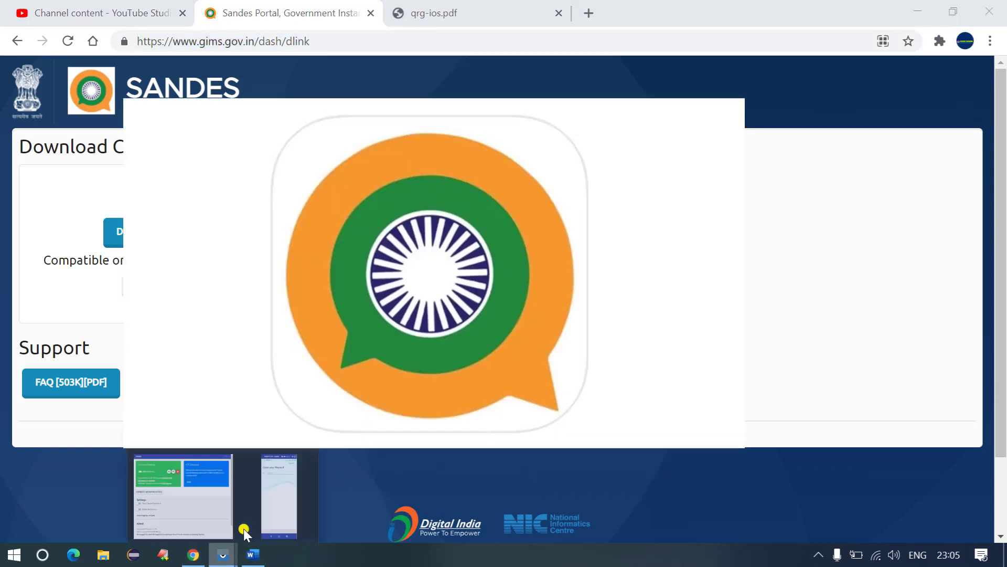
click(290, 496)
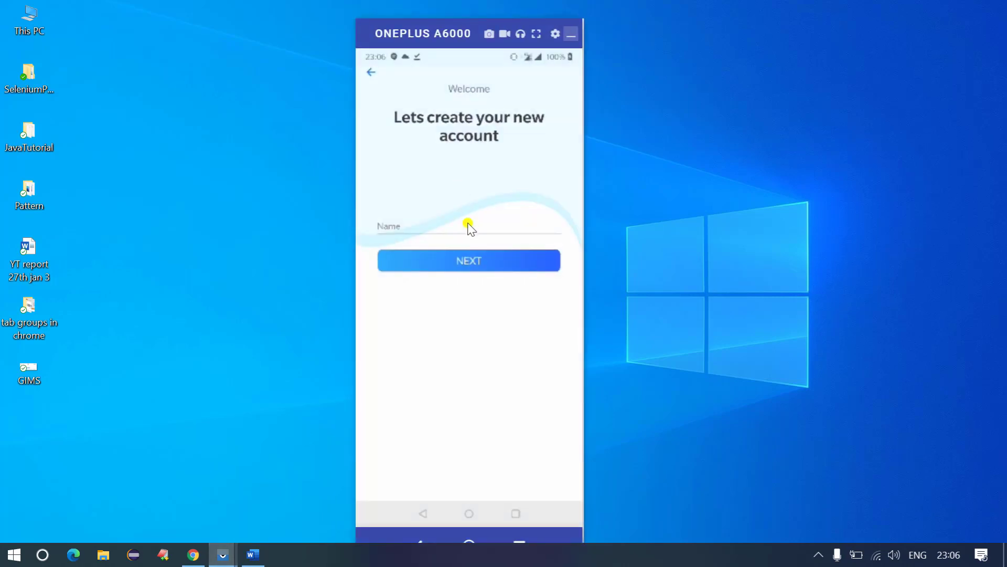
click(469, 224)
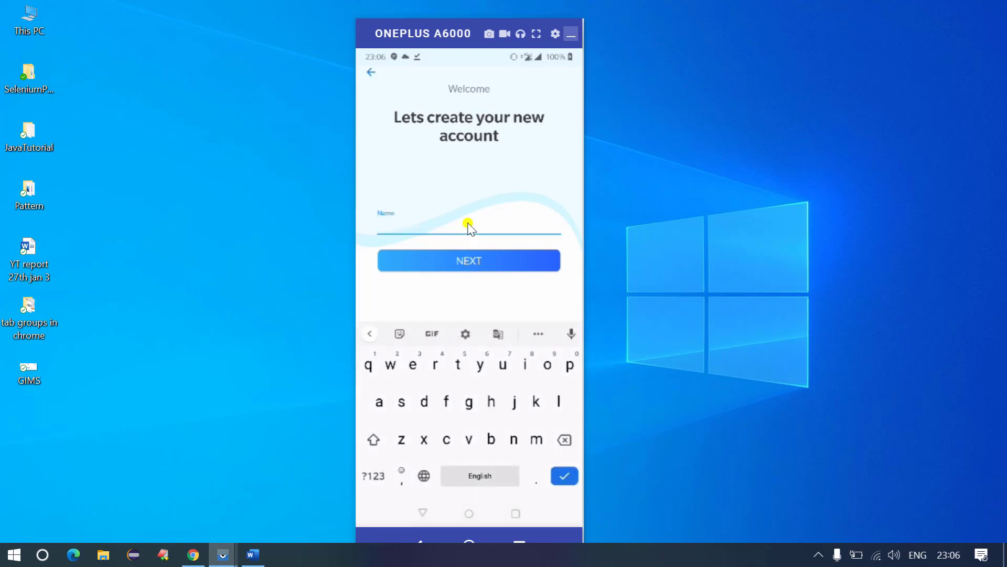
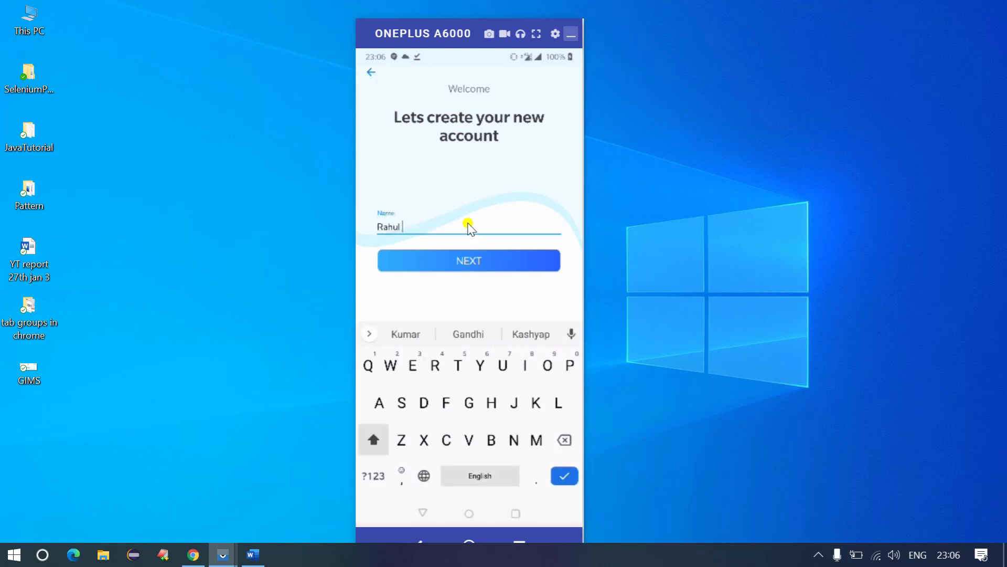
key(Return)
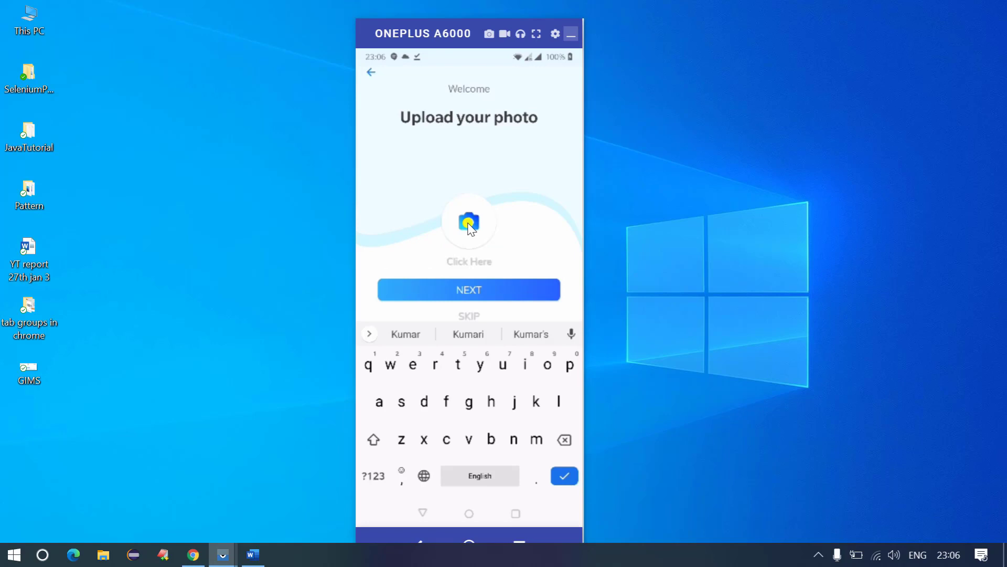
Step: Dismiss the on-screen keyboard on the photo upload screen
right_click(469, 224)
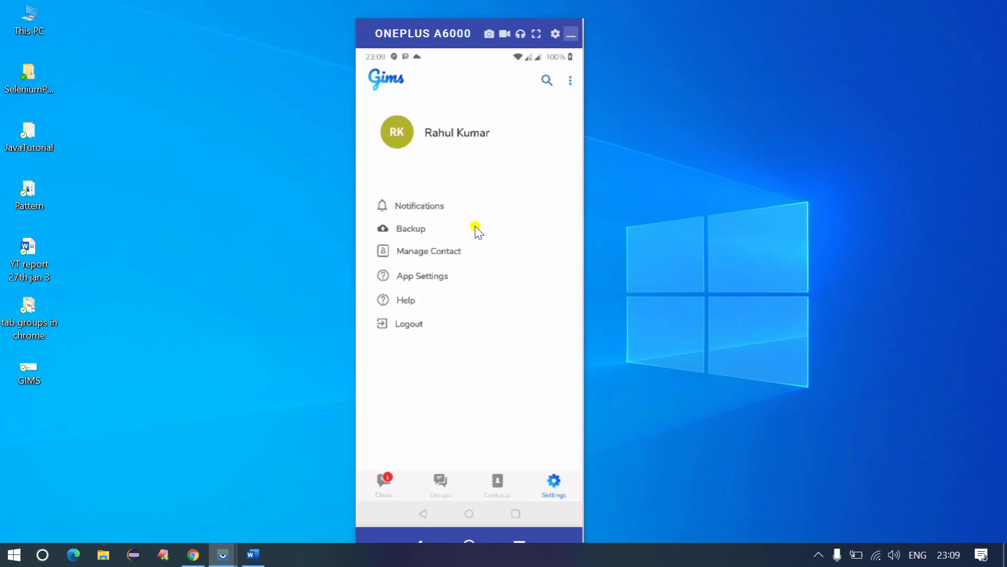
Step: View the Manage Contact options, then return to the main Settings list
click(475, 231)
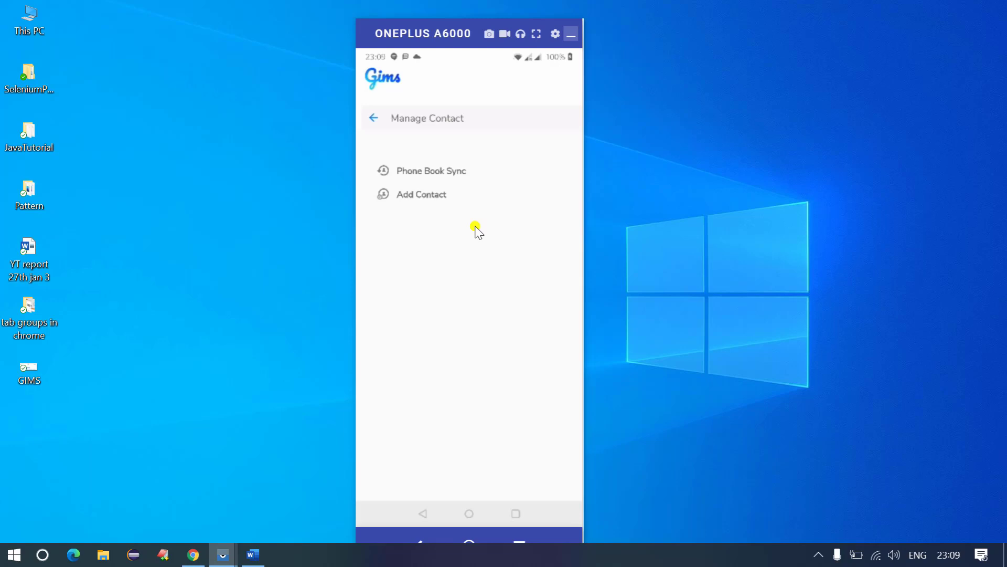
key(Escape)
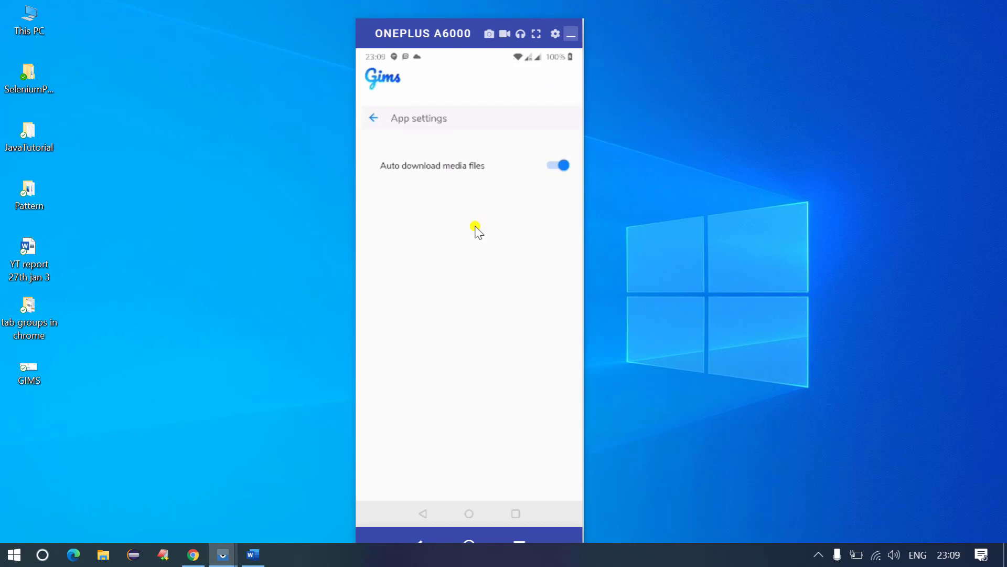
Step: Go back from App settings to the main Settings tab
key(Escape)
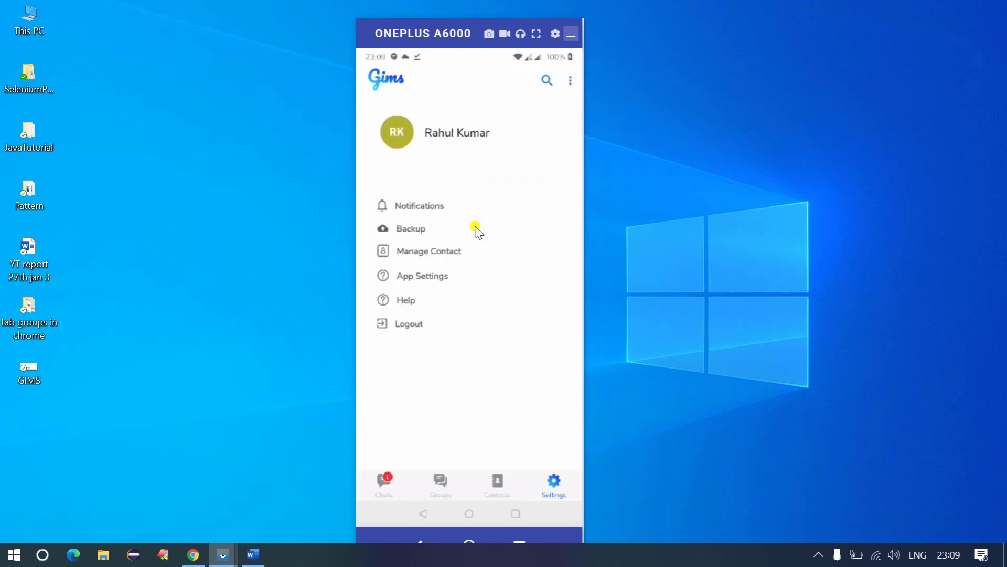